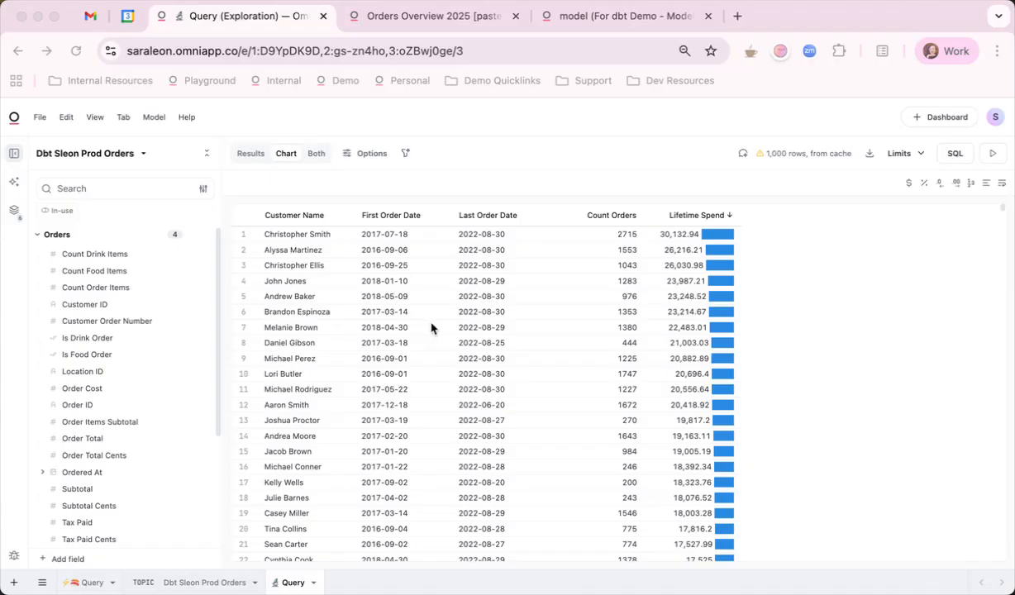
- Collapse the Orders group in the query's field list to bring the Stg Customers fields into view
left_click(41, 237)
left_click(39, 238)
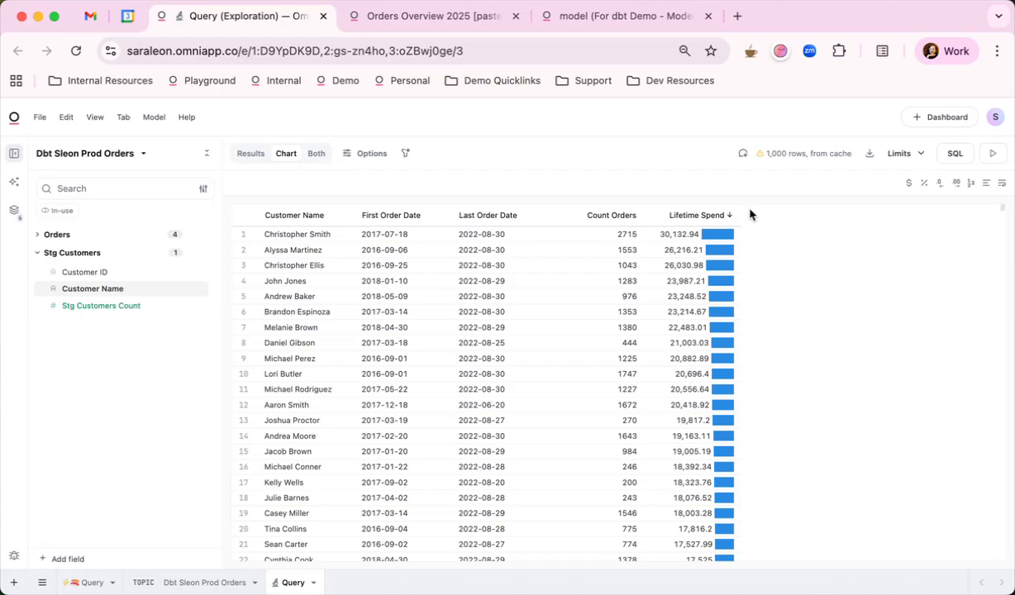
- Go to the Orders Overview 2025 dashboard, examine its performance profile and close the profile
left_click(416, 20)
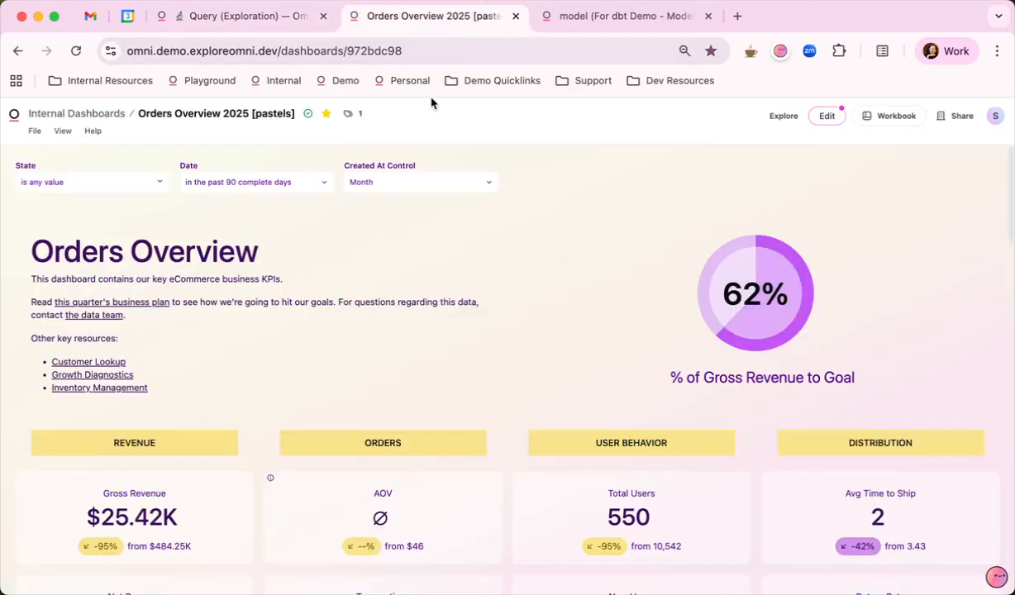
scroll(548, 208, "down", 10)
scroll(549, 208, "down", 5)
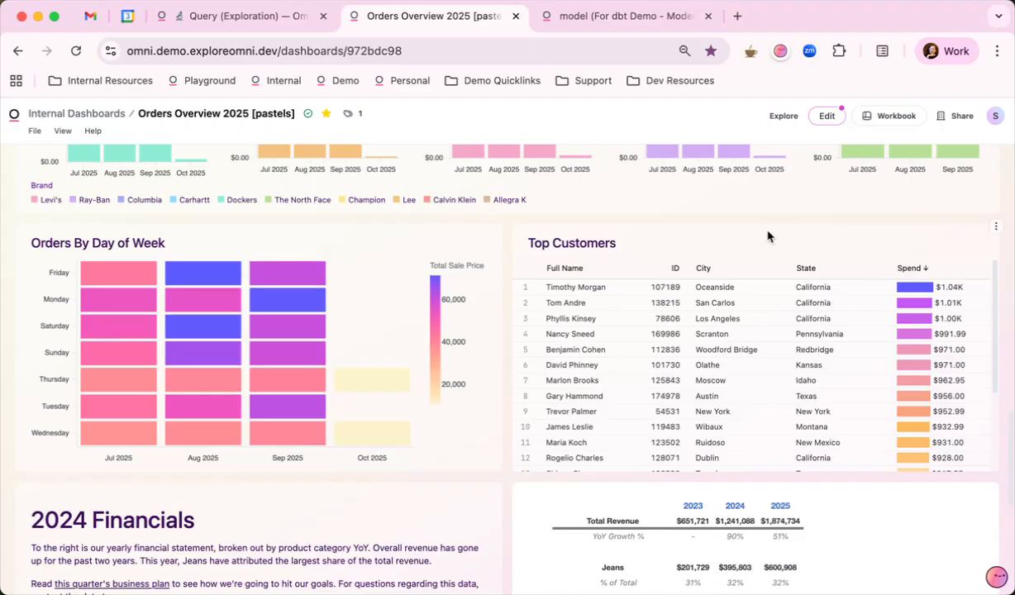
left_click(62, 132)
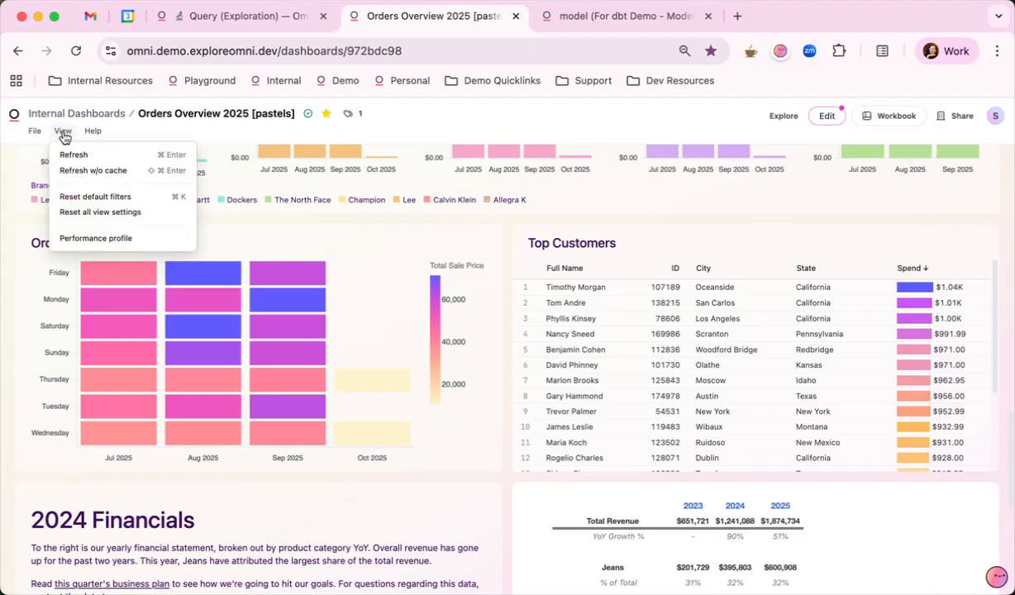
left_click(147, 238)
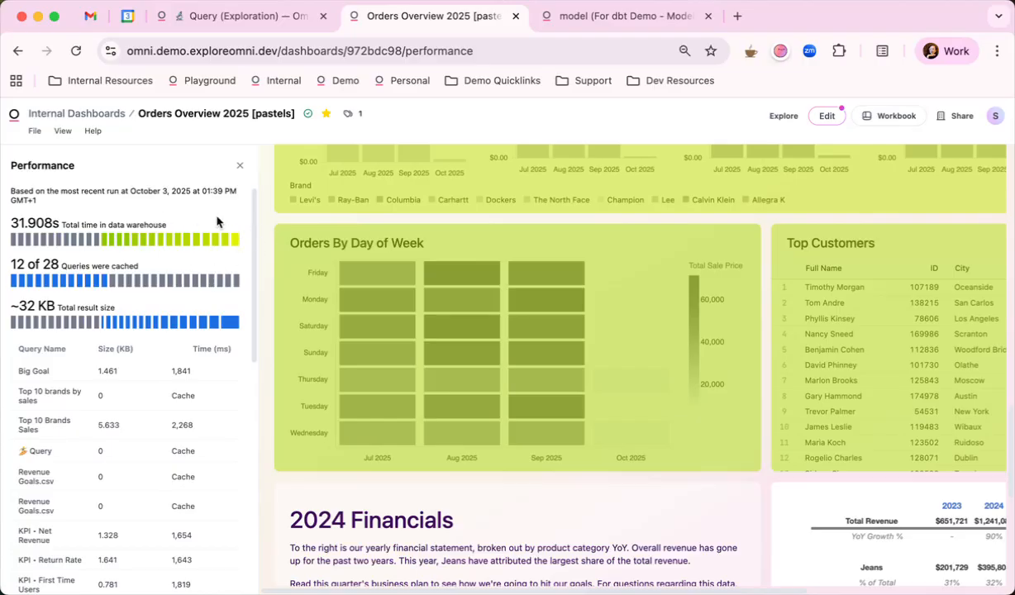
left_click(241, 169)
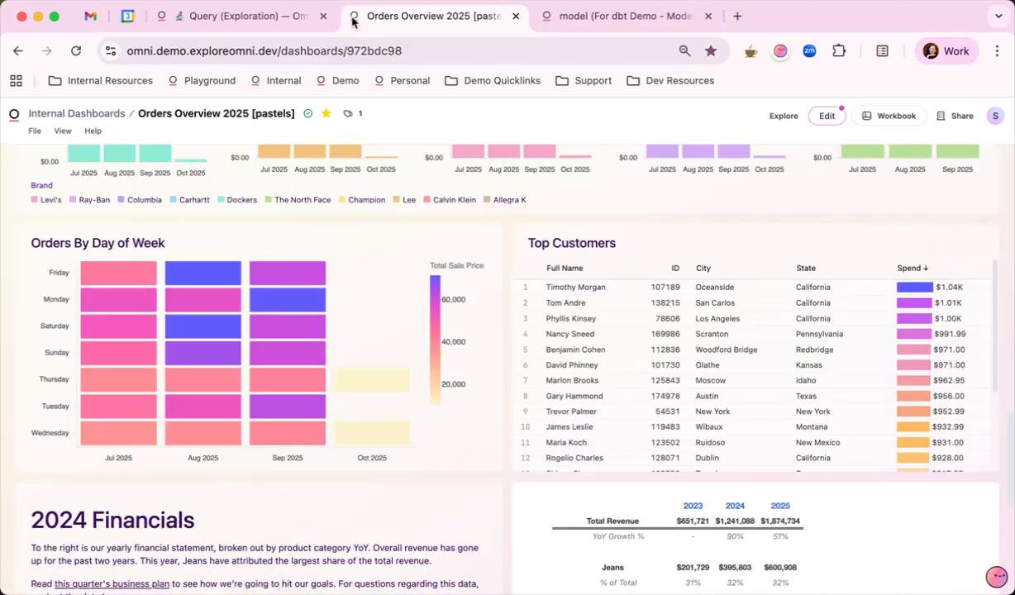
- Return to the customer orders query, show its SQL and convert the query to a dbt model
left_click(255, 21)
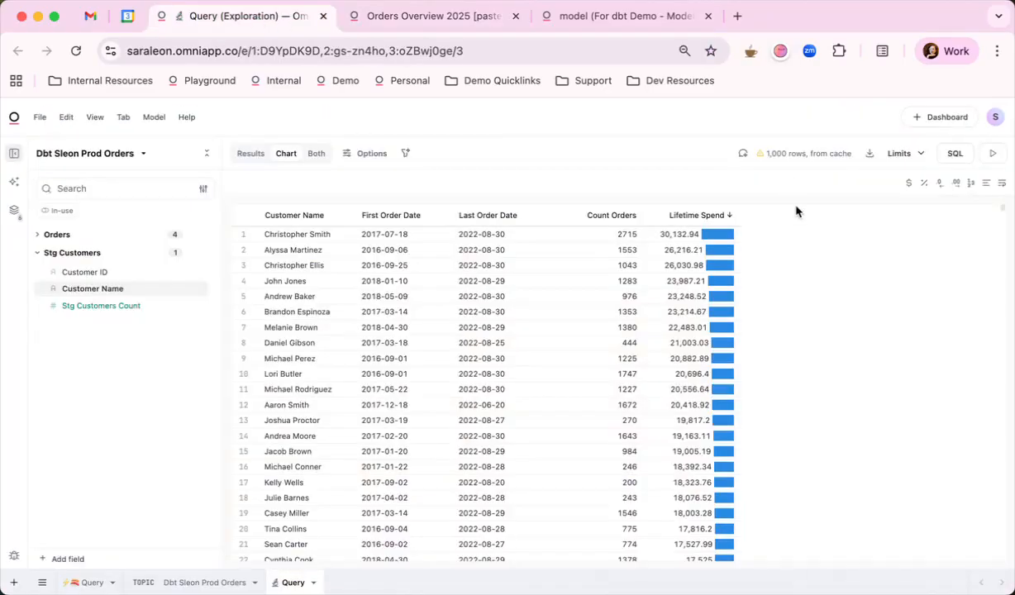
left_click(954, 156)
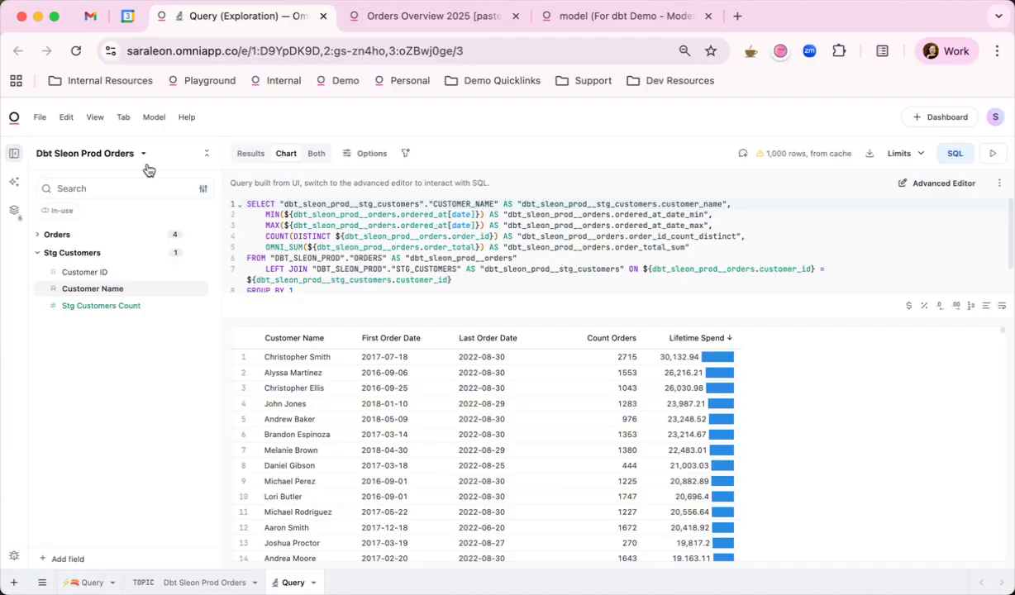
left_click(153, 118)
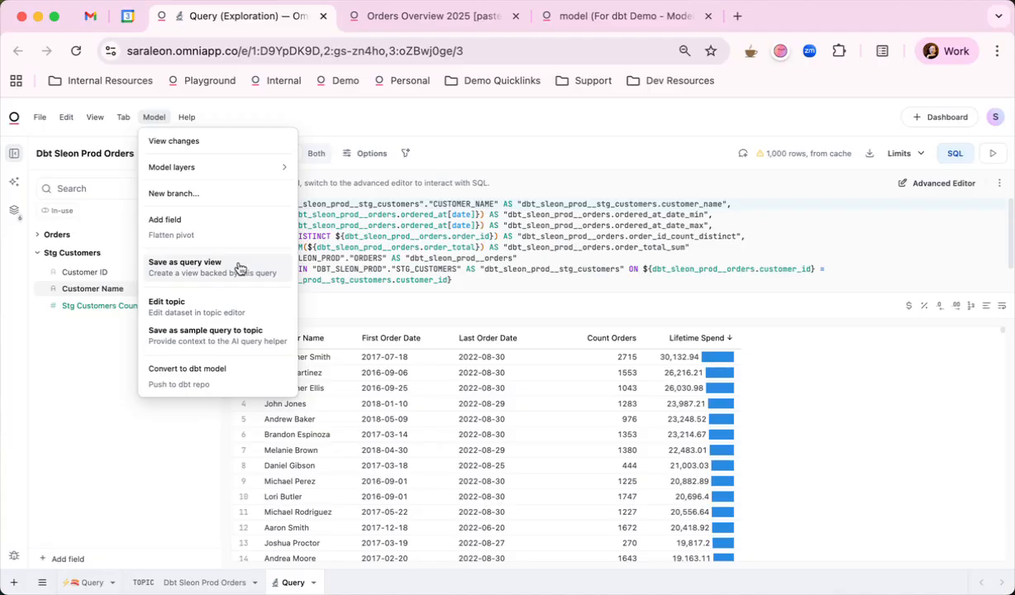
left_click(236, 370)
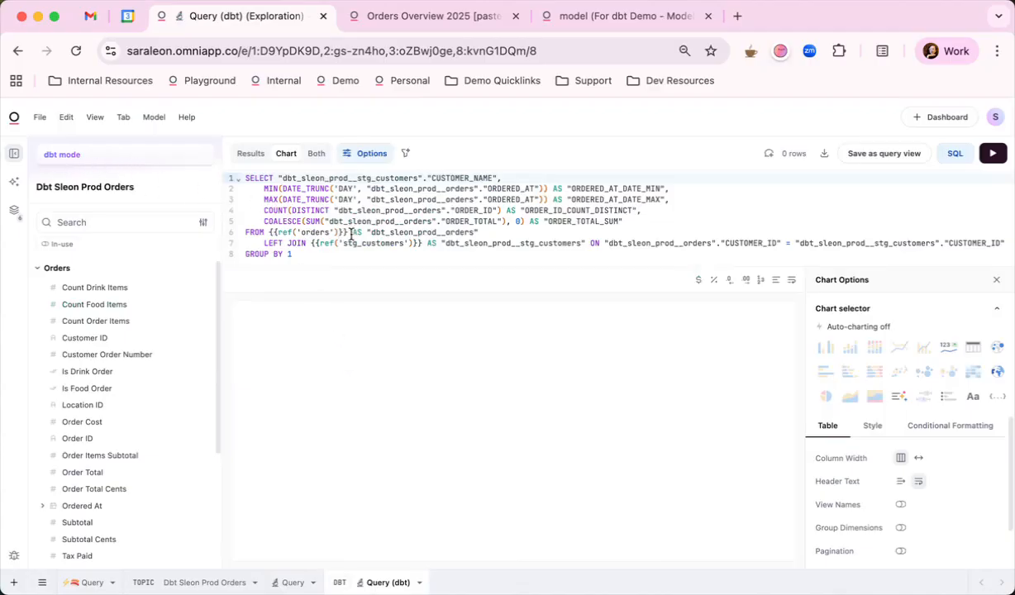
- Replace the generated SQL with a CTE-based customer model joining stg_customers to an orders summary, and enlarge the editor to review it
left_click_drag(351, 235, 266, 235)
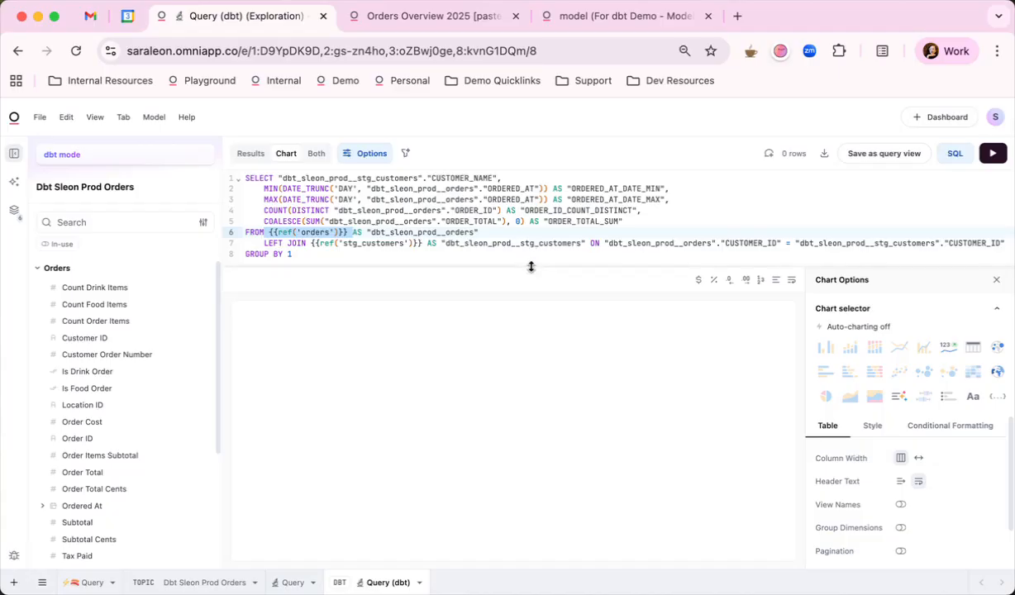
left_click_drag(531, 266, 532, 297)
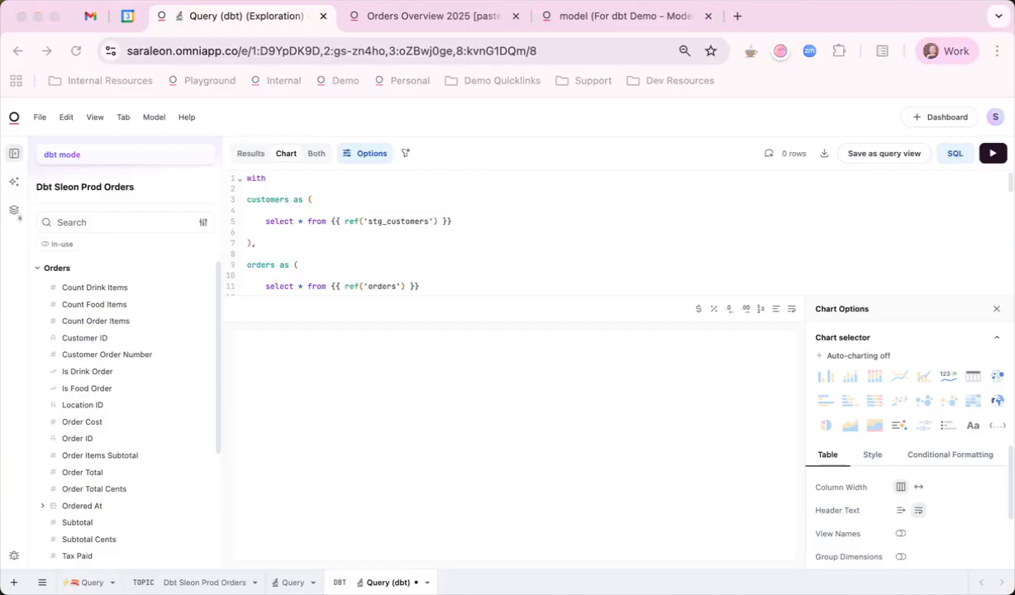
left_click(460, 297)
left_click_drag(457, 298, 457, 382)
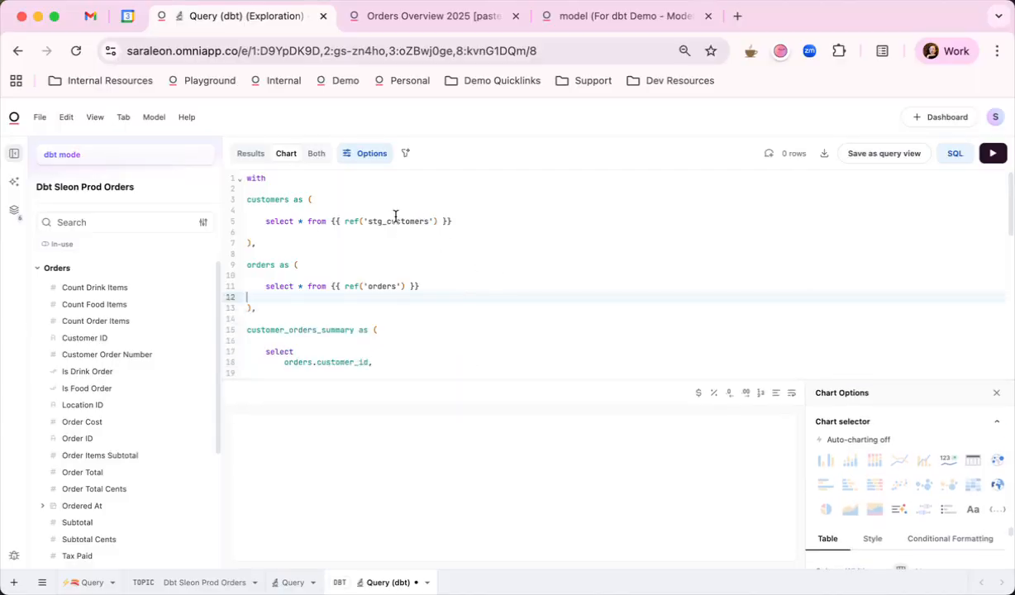
scroll(394, 302, "down", 5)
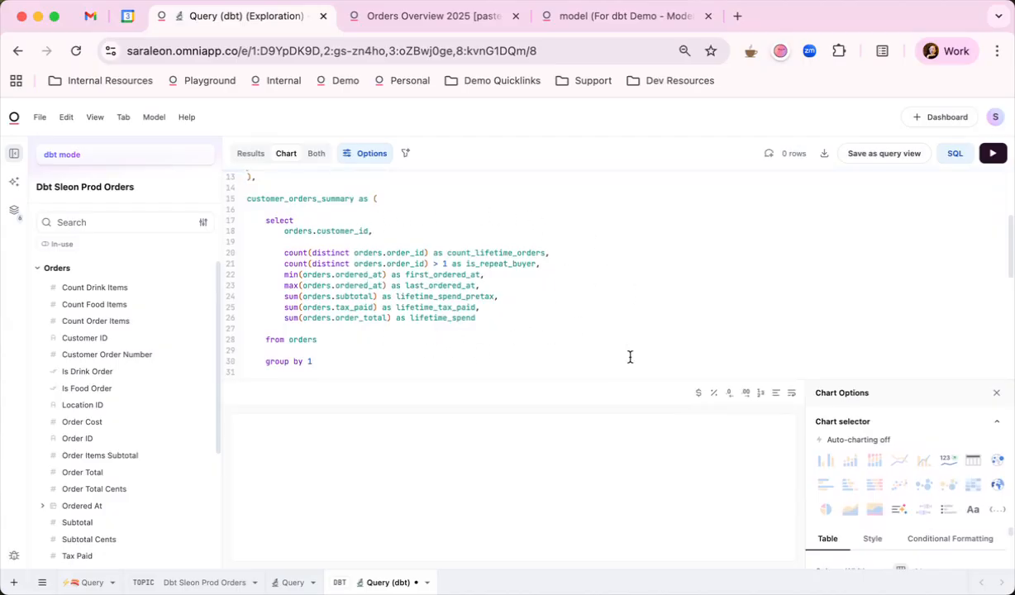
scroll(629, 357, "down", 10)
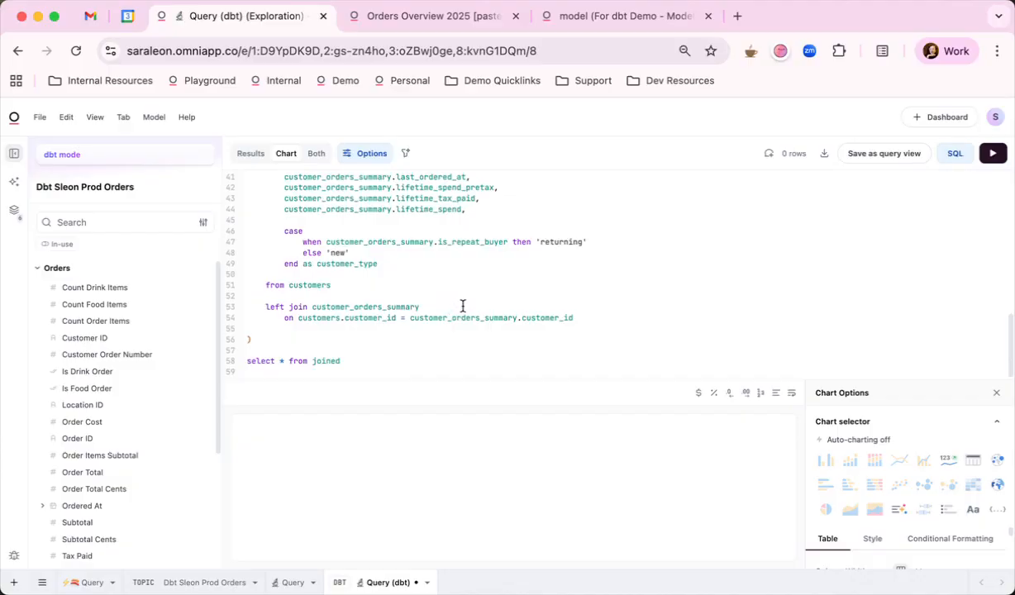
- Push the model to dbt as models/marts/fct_customers.sql on the feature-new-model-fct-customers branch, with commit message "Push from Omni models/marts/fct_customers.sql"
left_click(154, 119)
left_click(219, 384)
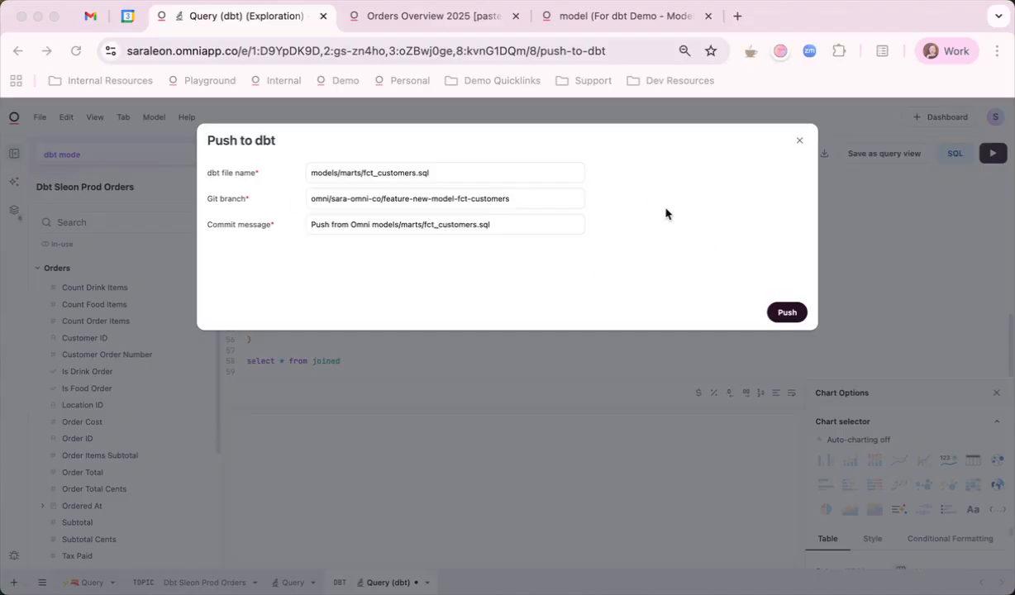
left_click(676, 217)
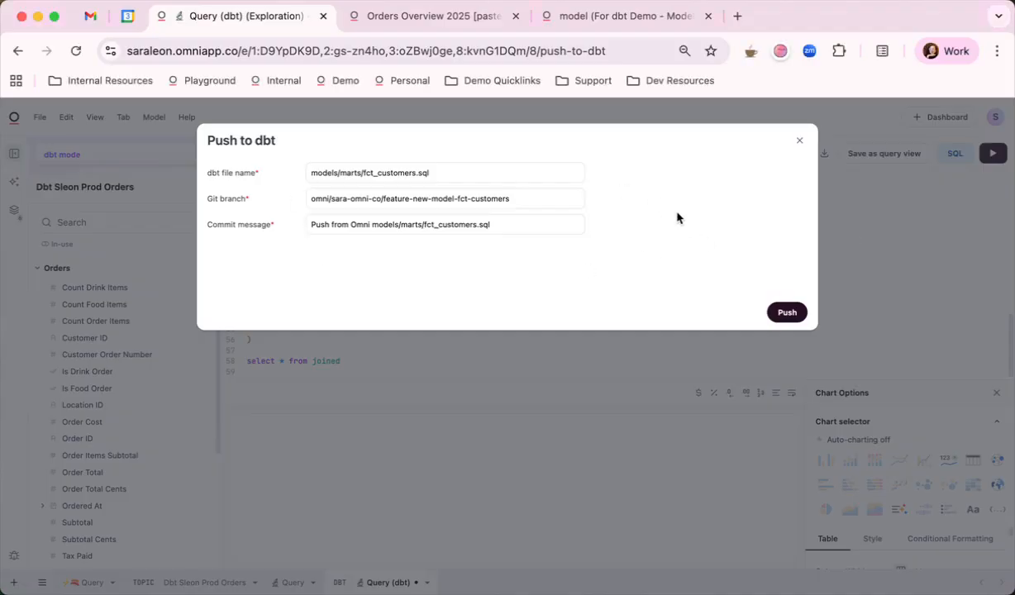
left_click(787, 313)
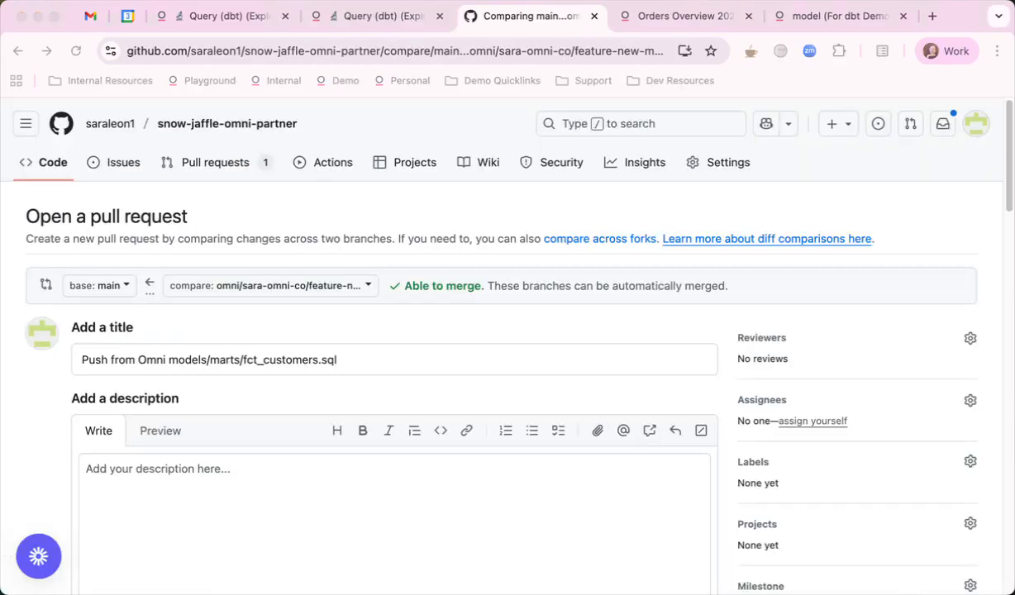
- Review the proposed GitHub pull request for fct_customers.sql into main and create it without a description
scroll(707, 382, "down", 5)
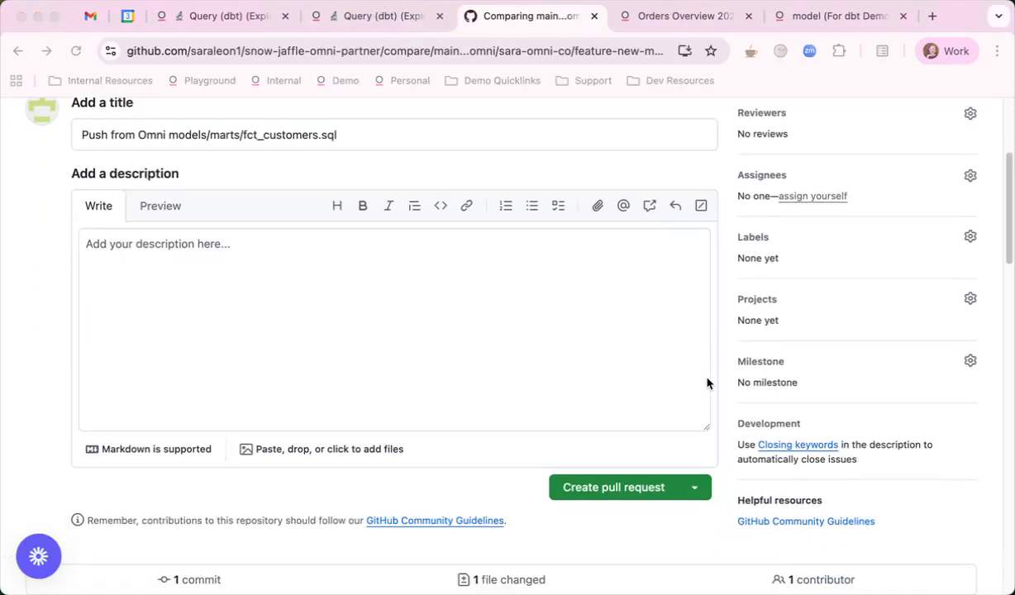
scroll(704, 384, "down", 2)
scroll(706, 385, "up", 5)
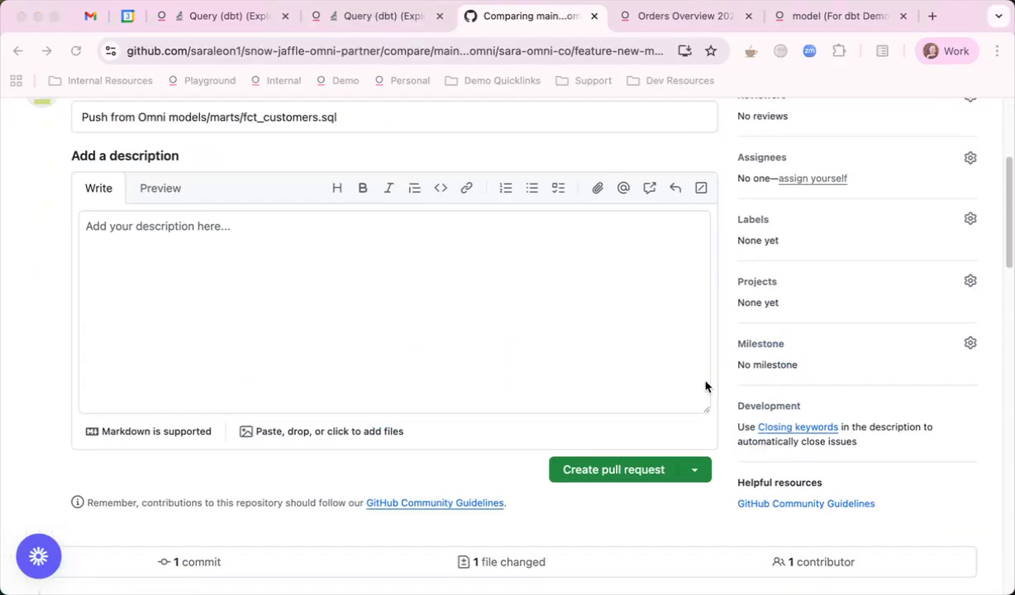
scroll(705, 386, "up", 3)
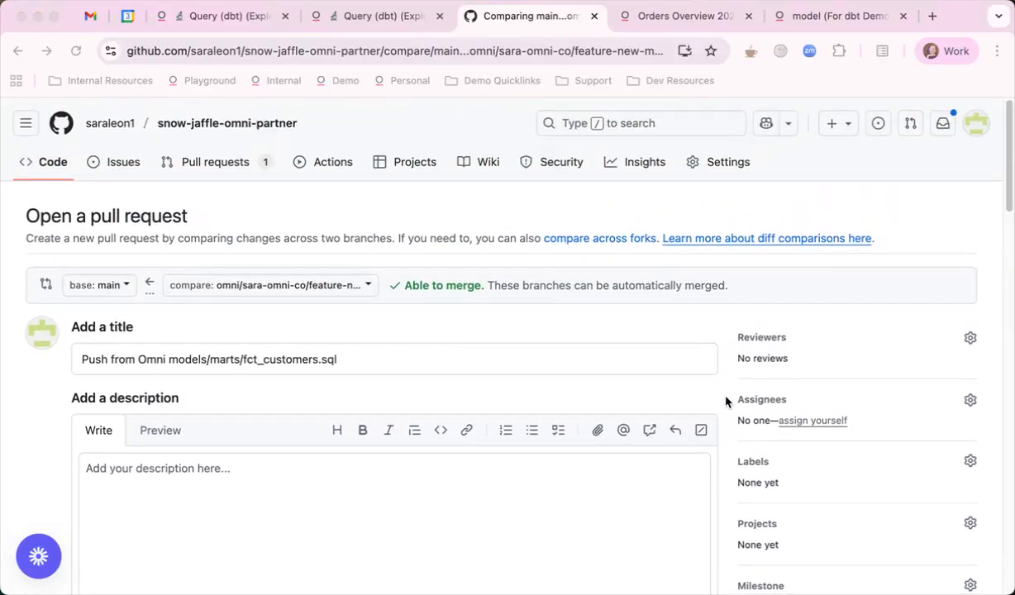
scroll(721, 390, "down", 4)
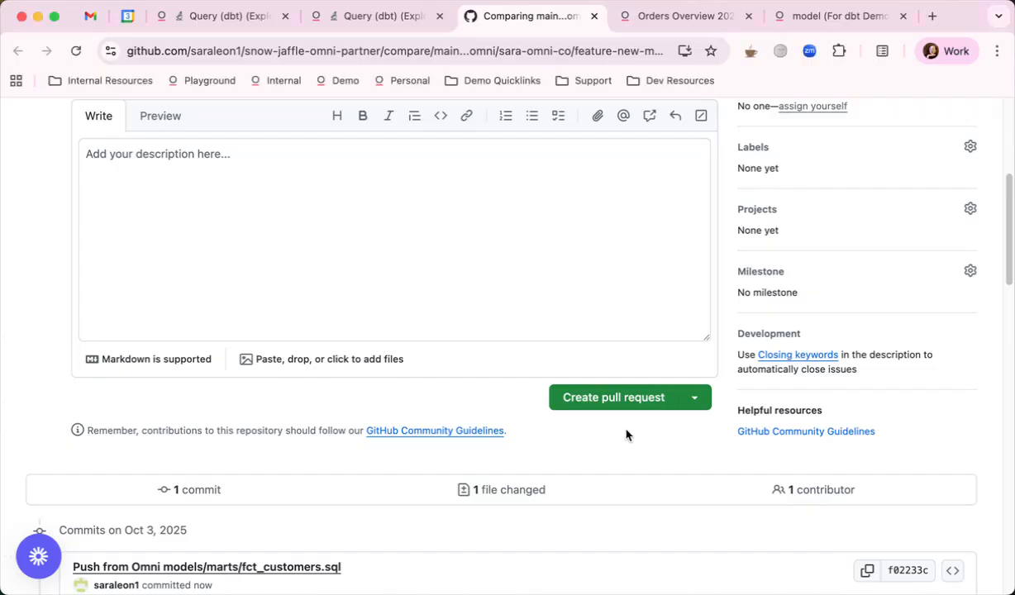
left_click(599, 405)
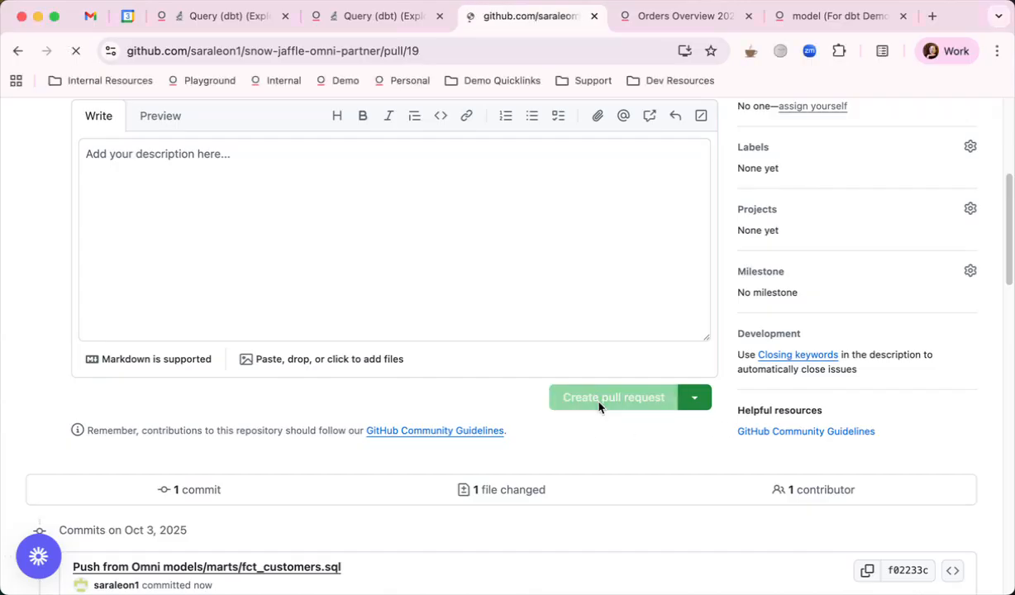
- Open the details of the pull request's dbt Cloud check and examine the CI run's steps
scroll(599, 407, "down", 3)
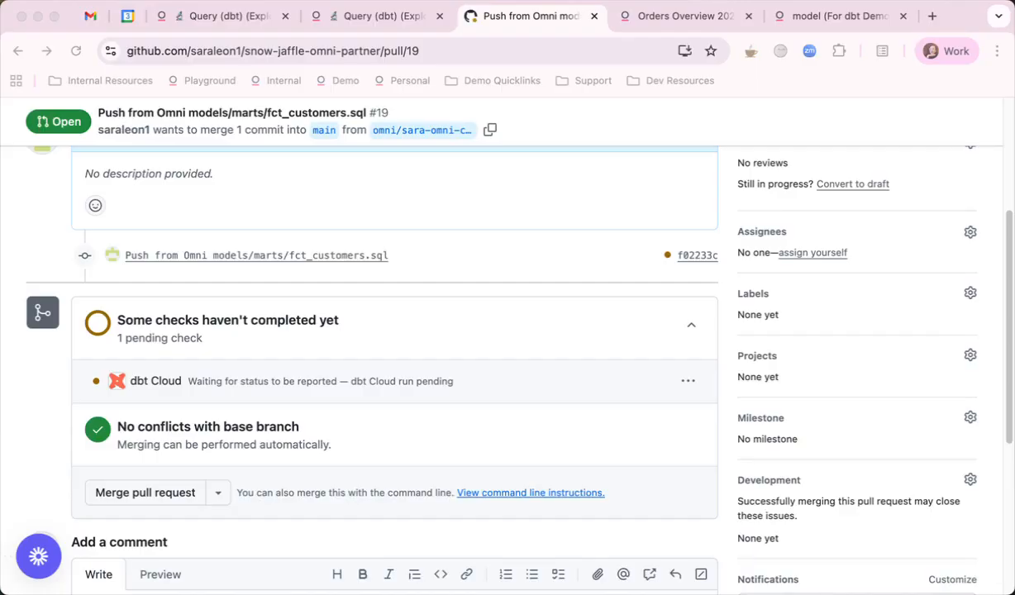
left_click(694, 403)
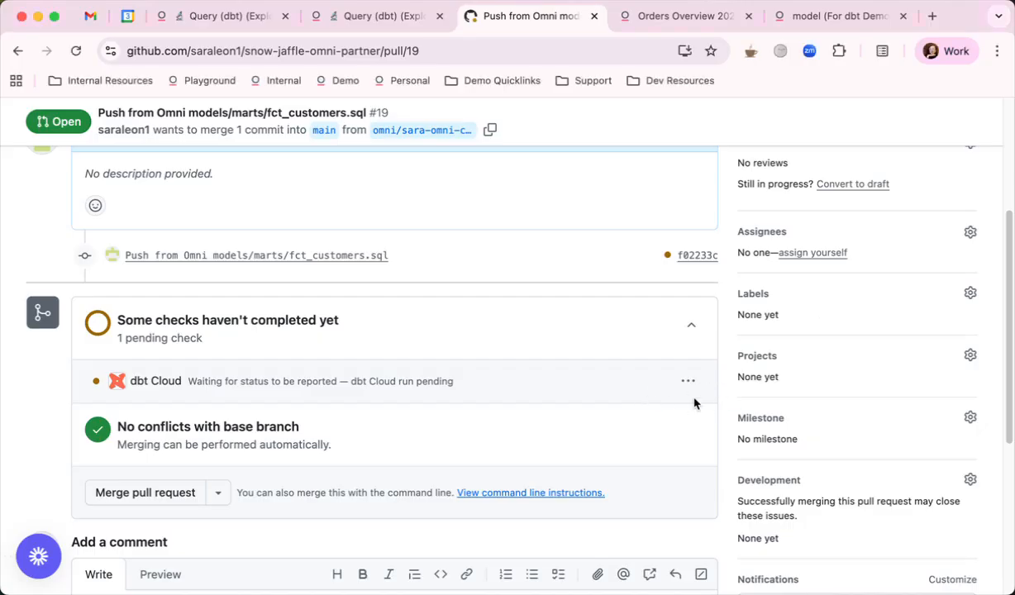
left_click(688, 380)
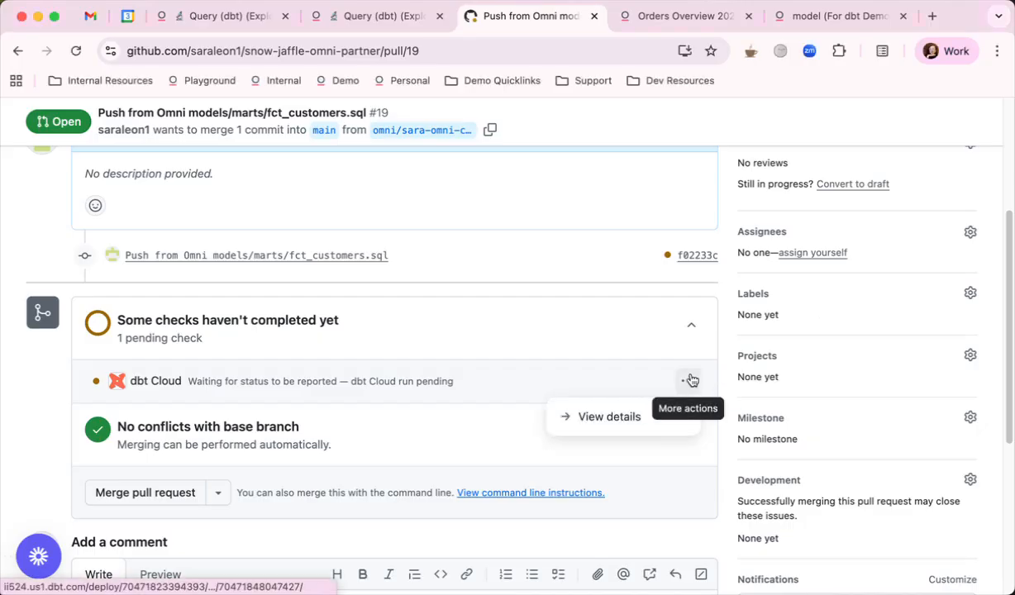
left_click(609, 416)
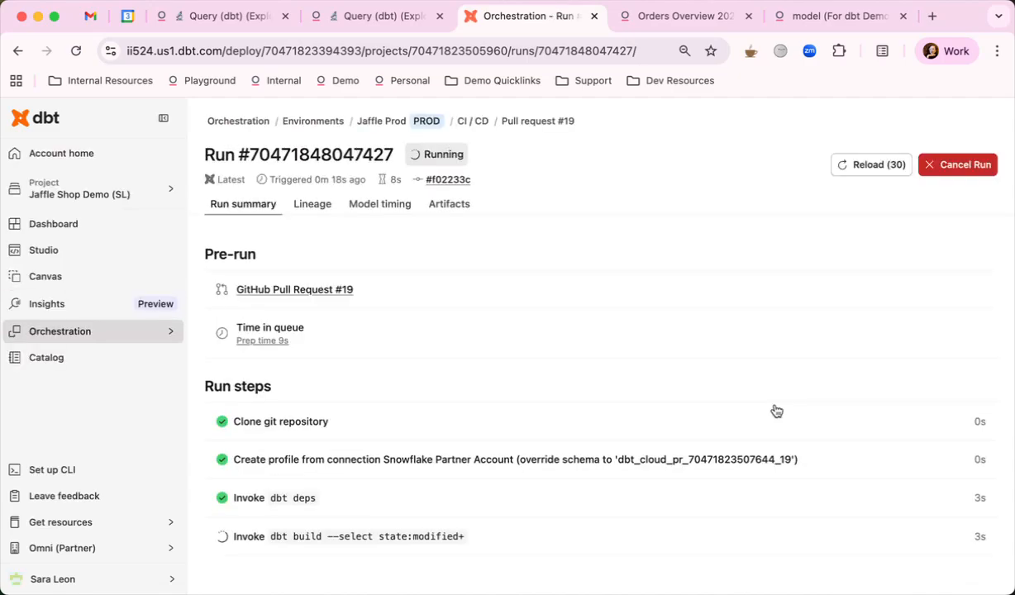
scroll(760, 407, "down", 1)
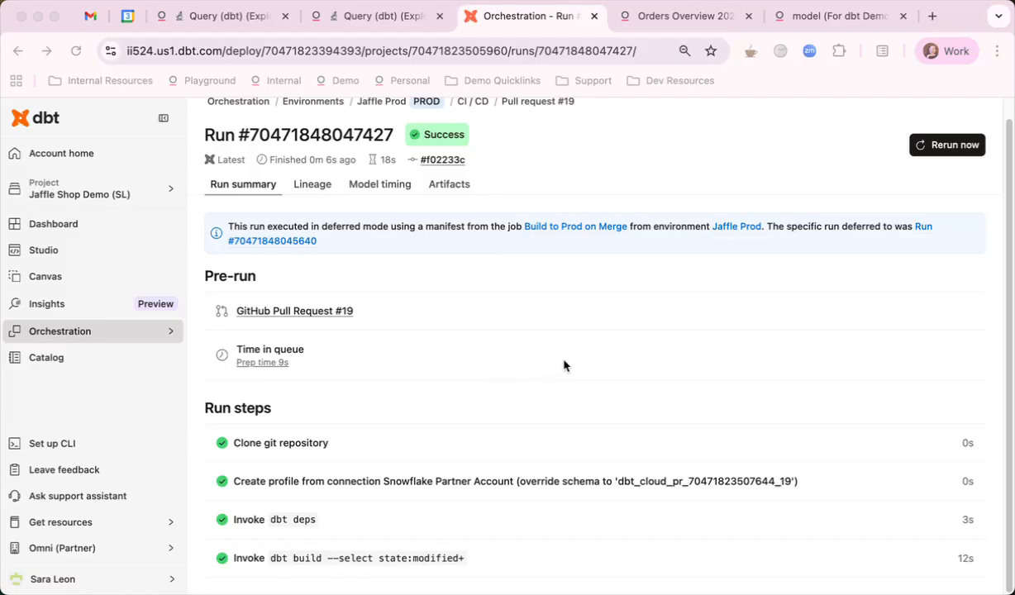
- Go back to the GitHub pull request, merge it into main and confirm the merge
left_click(69, 64)
left_click(14, 53)
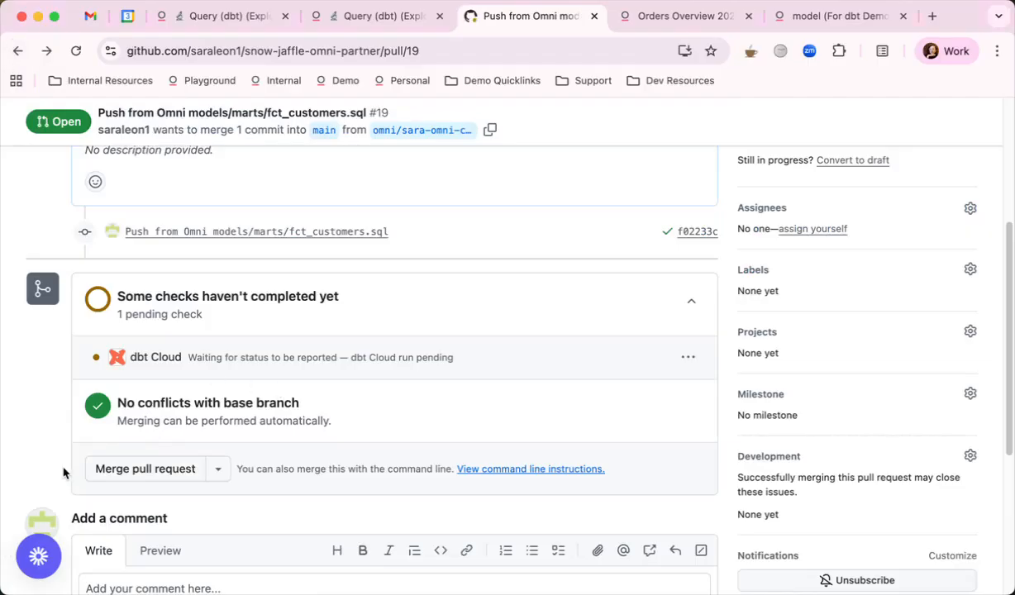
left_click(125, 470)
left_click(115, 564)
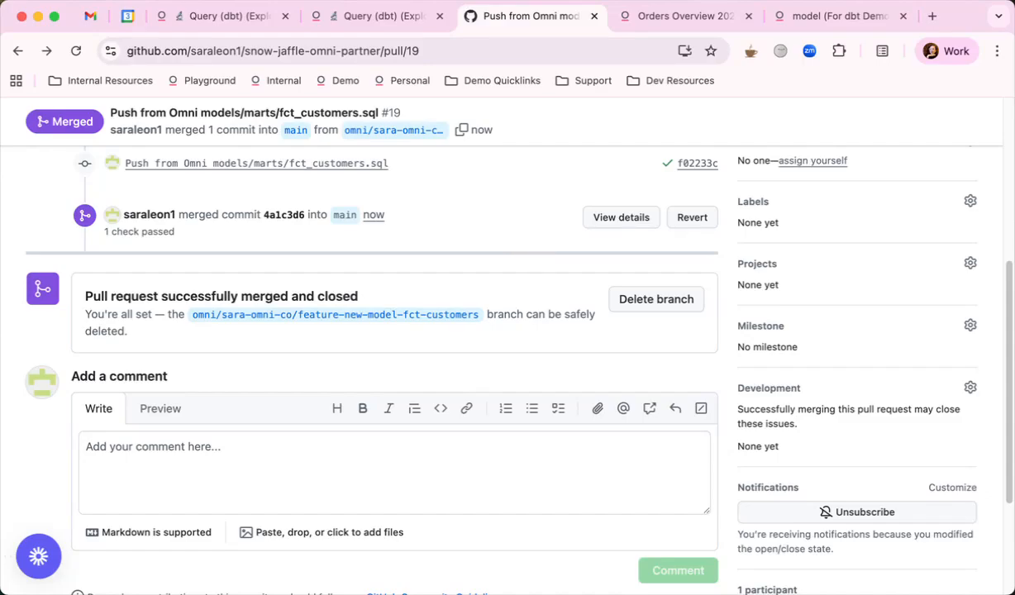
- In dbt, open the Jaffle Prod environment's Build to Prod on Merge job and examine its latest merge-triggered run
left_click(46, 53)
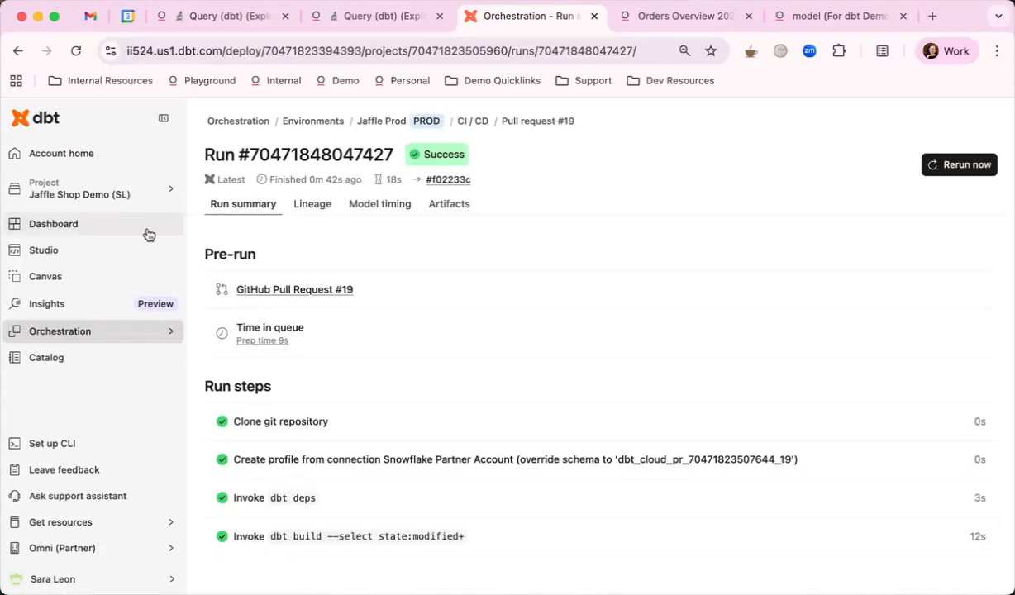
left_click(330, 123)
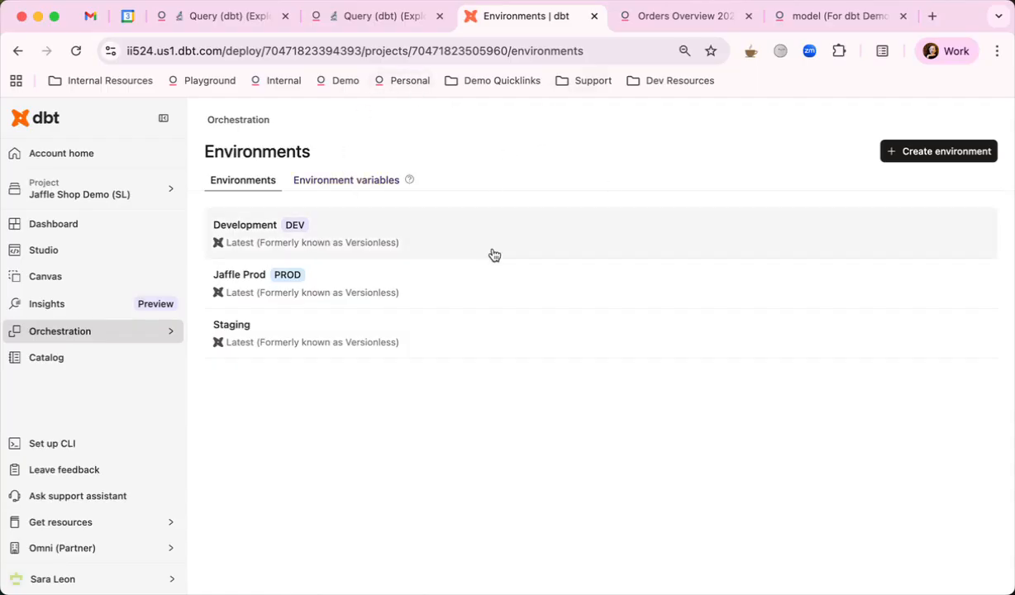
left_click(321, 275)
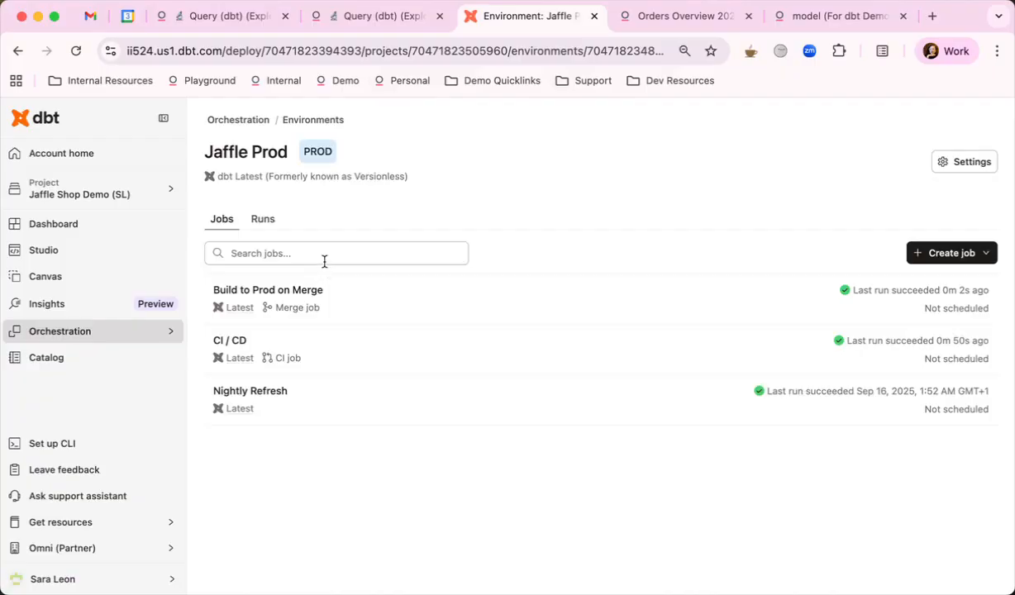
left_click(368, 300)
scroll(408, 349, "down", 4)
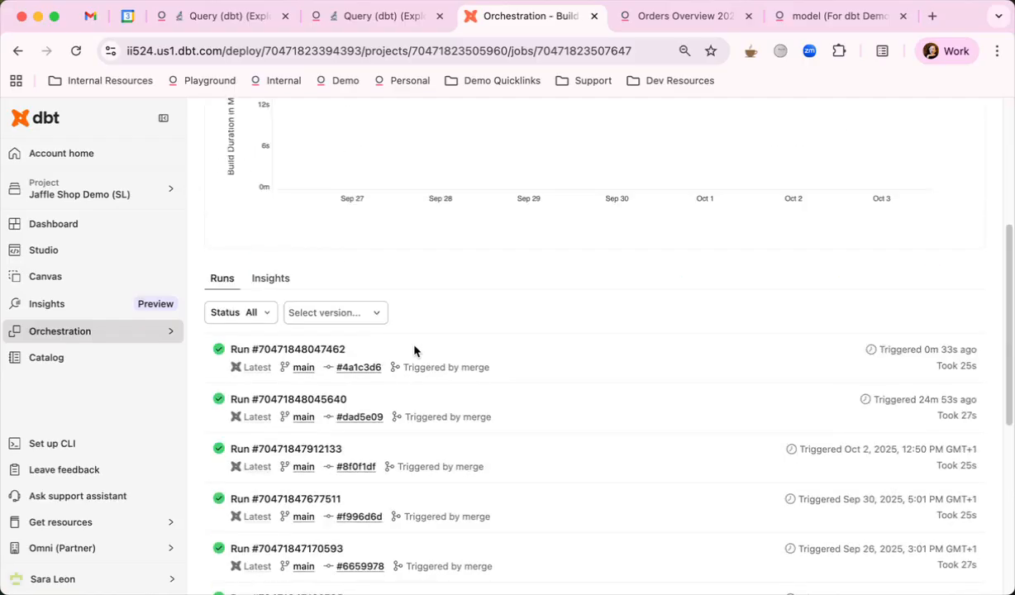
left_click(666, 368)
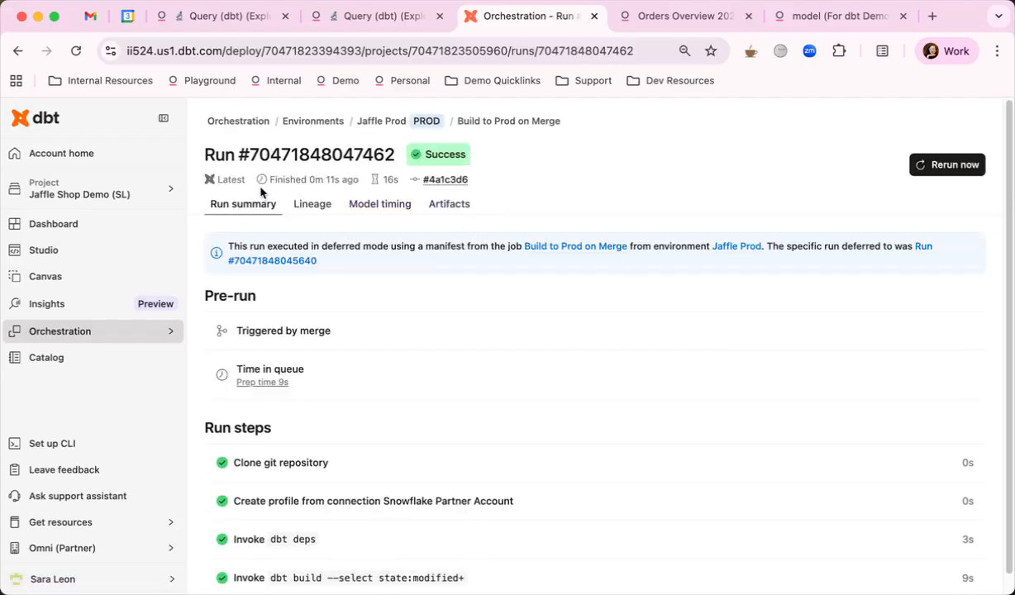
scroll(636, 351, "down", 1)
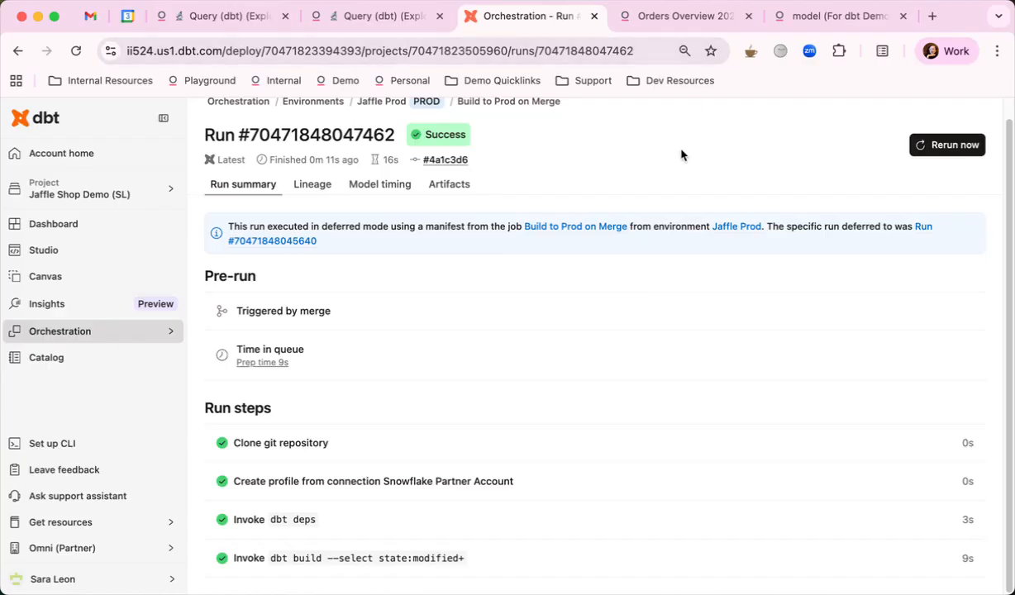
- Switch to the For dbt Demo model in Omni and refresh its schema for all schemas and tables
left_click(827, 21)
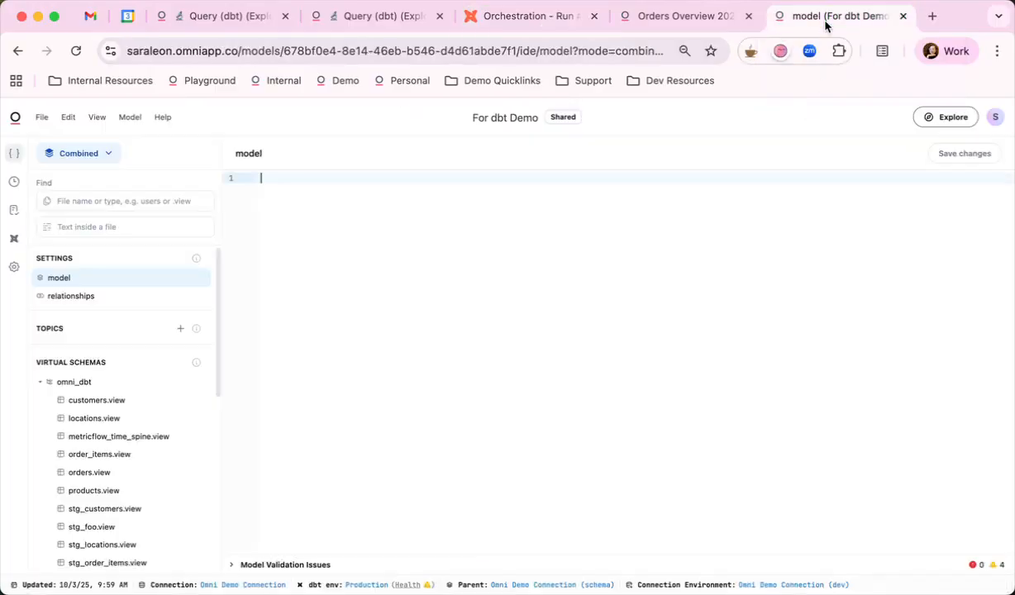
left_click(133, 120)
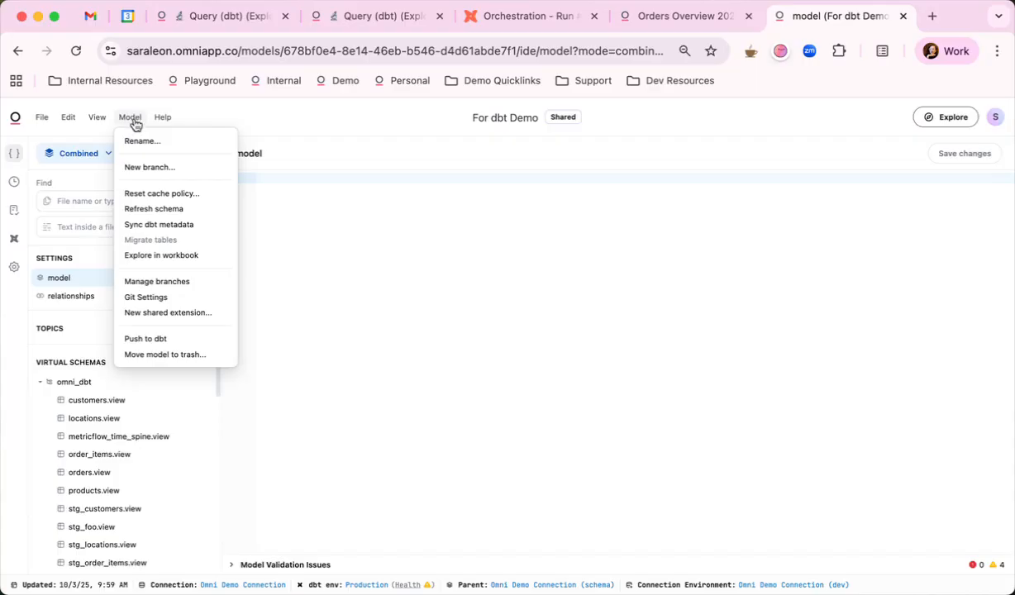
left_click(186, 211)
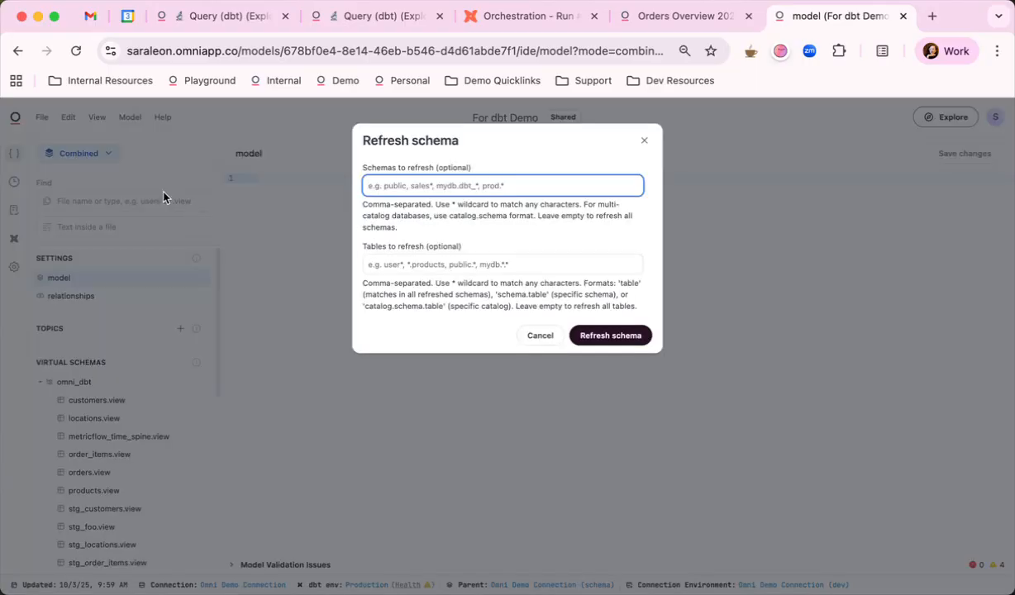
left_click(637, 334)
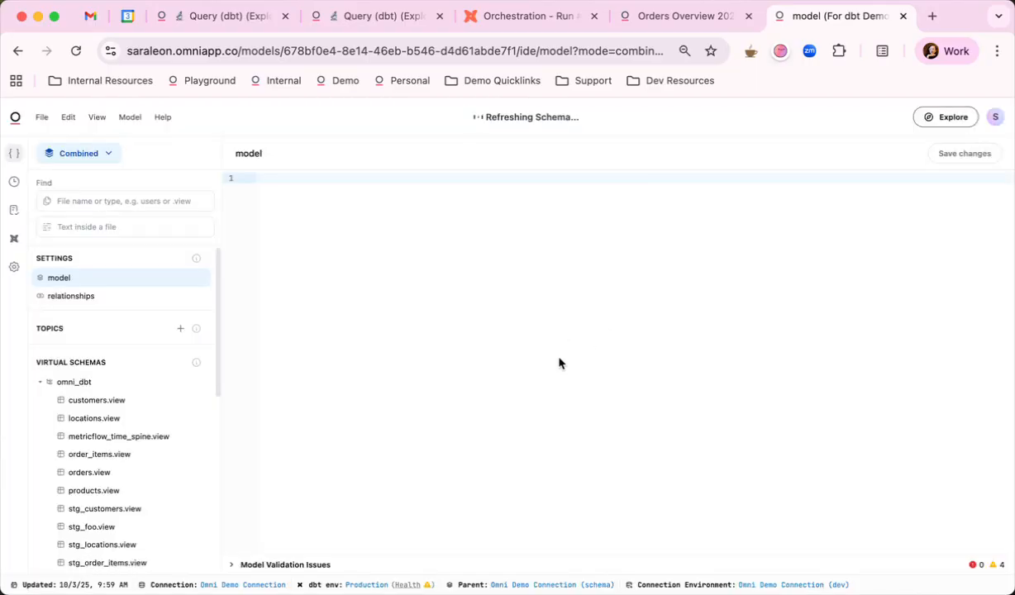